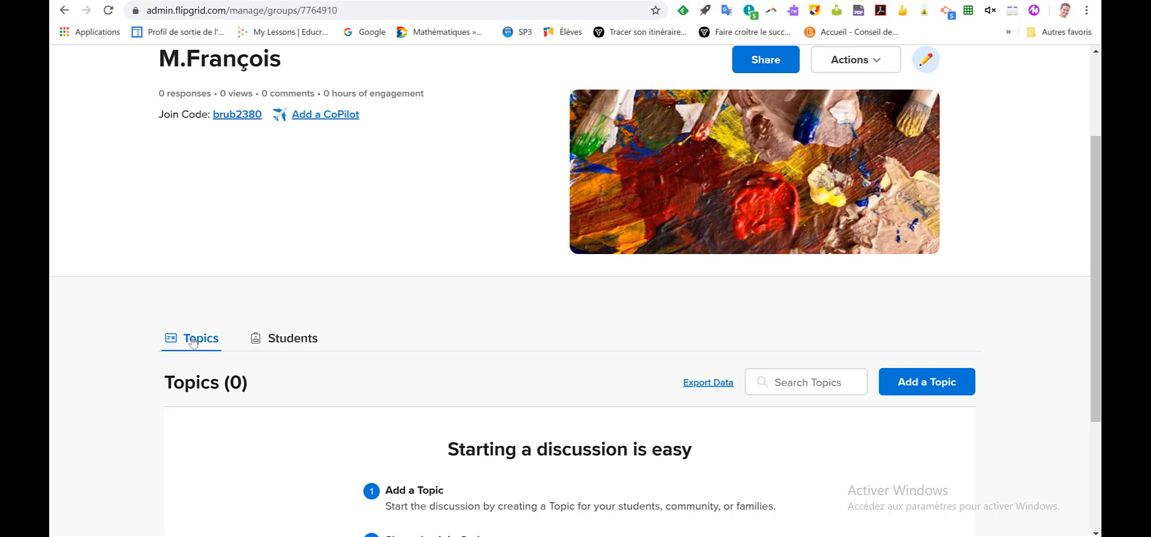
Step: Start a new topic titled "Vidéo tutoriel" with the prompt "Est-ce que le tutoriel est pertinent? Explique pourquoi."
left_click(941, 393)
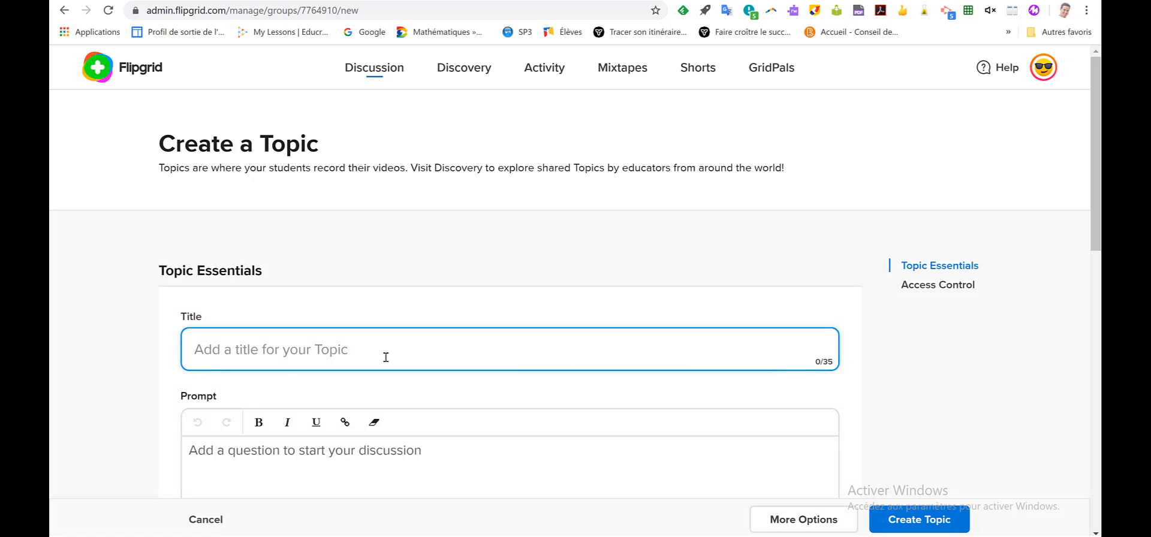
scroll(378, 345, "down", 2)
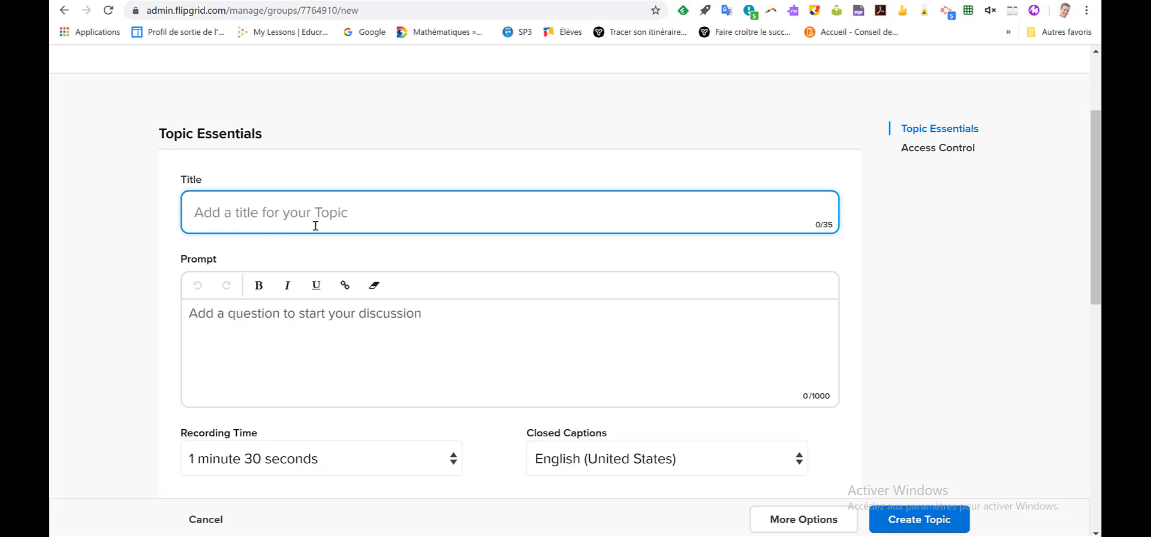
type("Vidéo tutoriel")
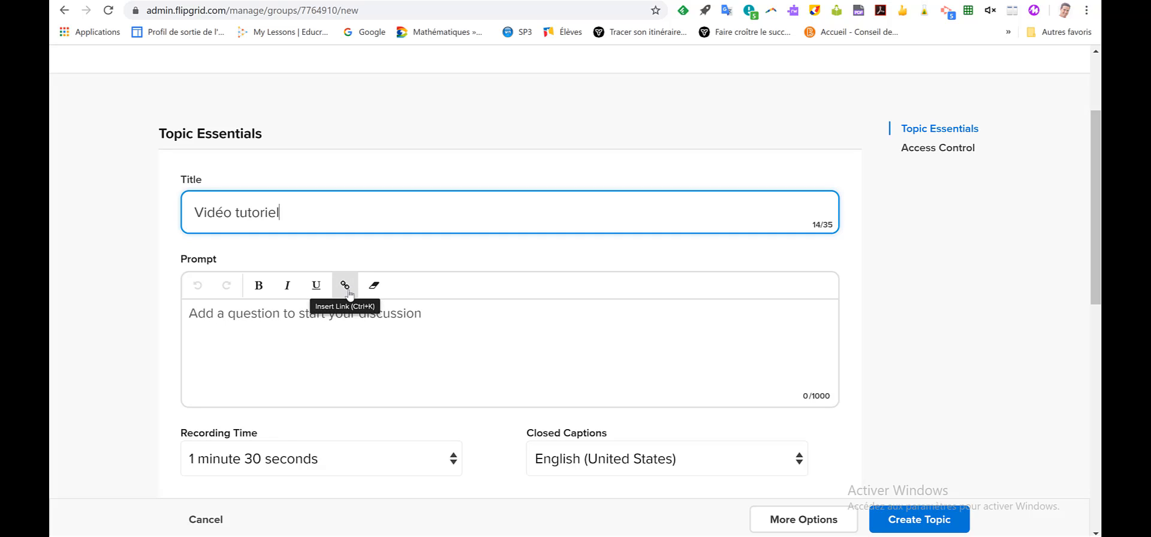
left_click(420, 342)
type("Est-ce que le tutoriel est pertinent? Explique pourquoi.")
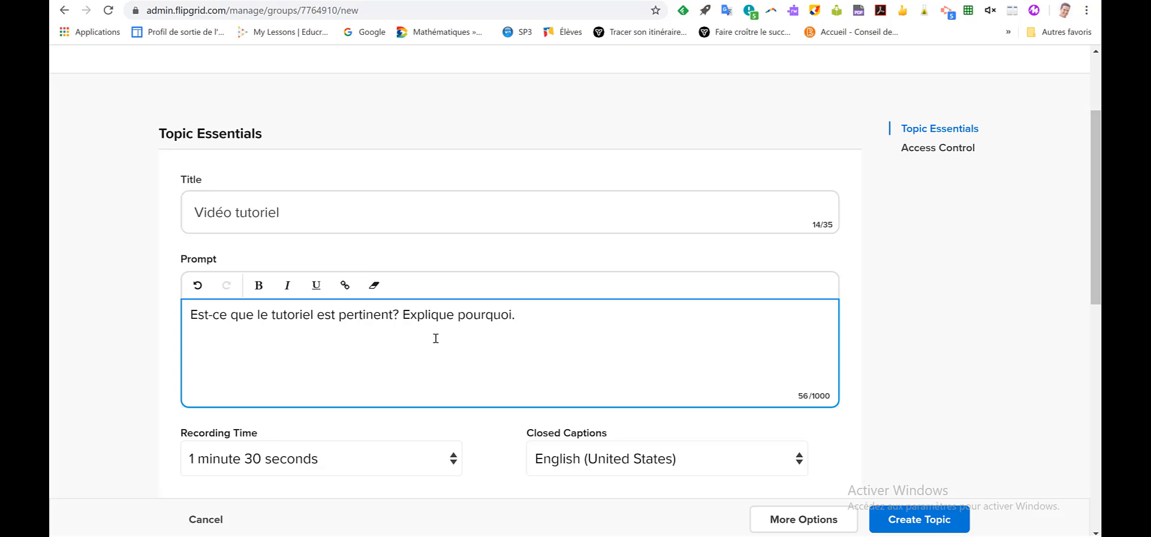
Step: Configure the topic with a recording time of 1 minute, French (France) closed captions and topic moderation enabled
scroll(398, 351, "down", 2)
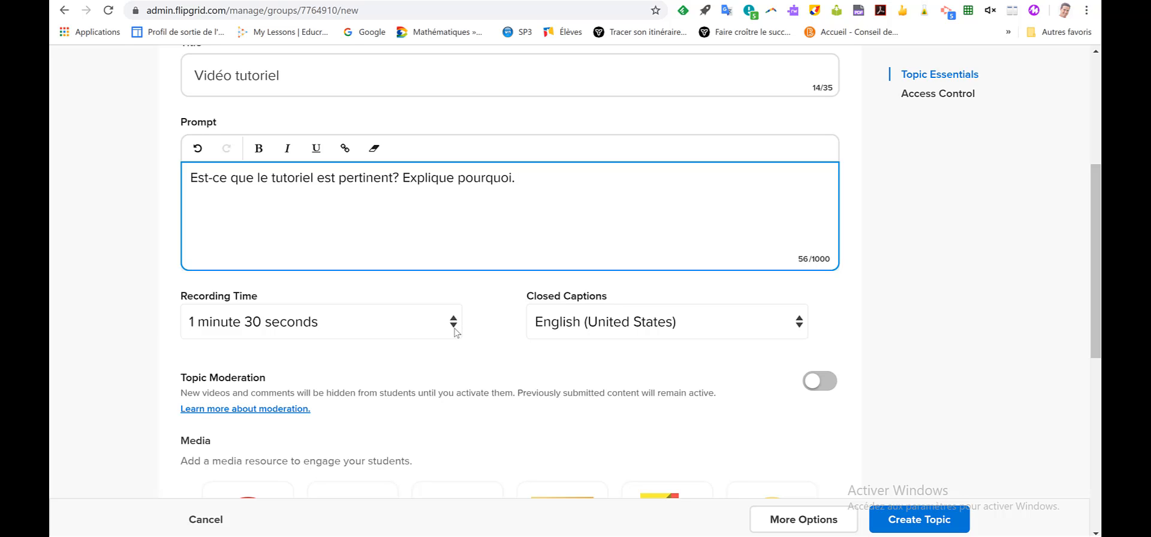
left_click(454, 331)
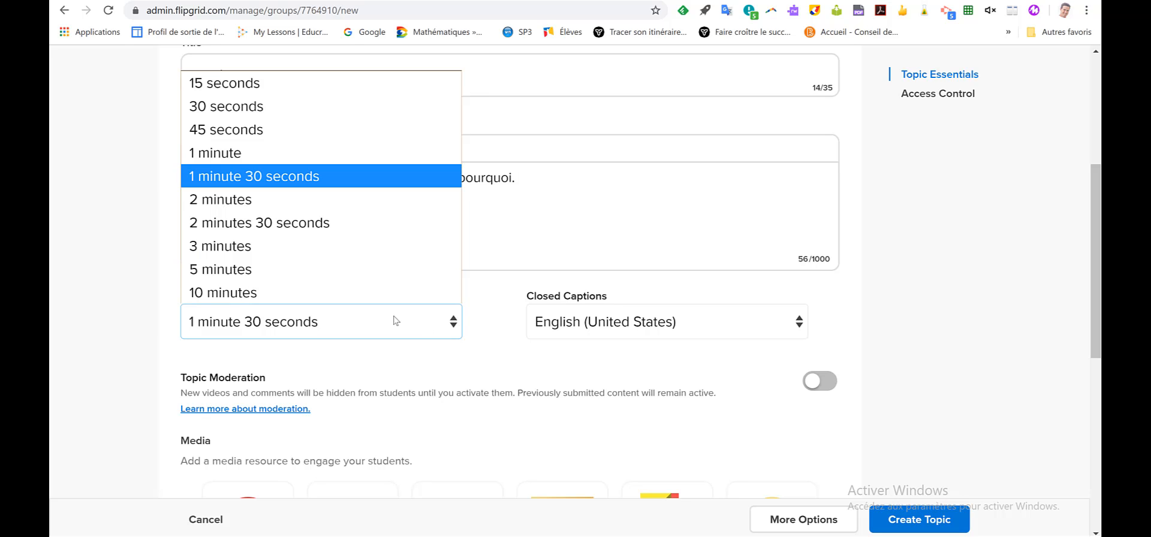
left_click(244, 154)
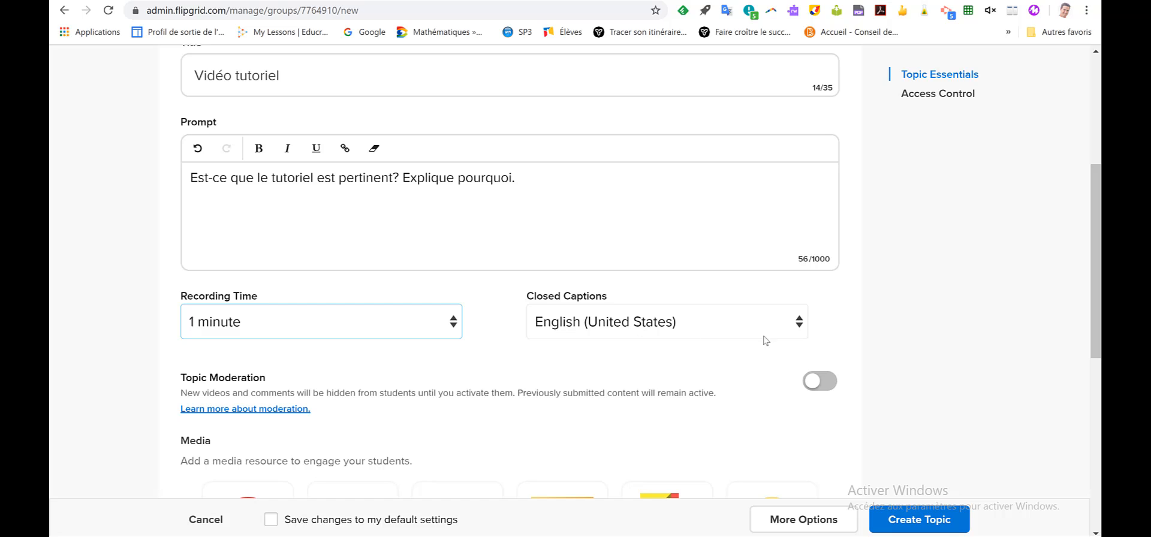
left_click(799, 331)
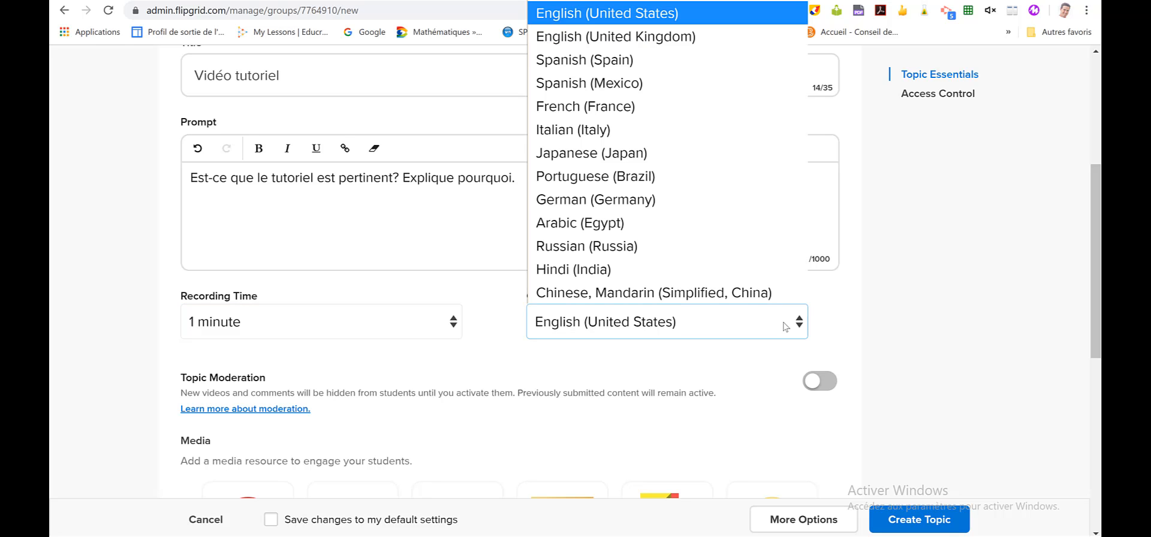
left_click(573, 111)
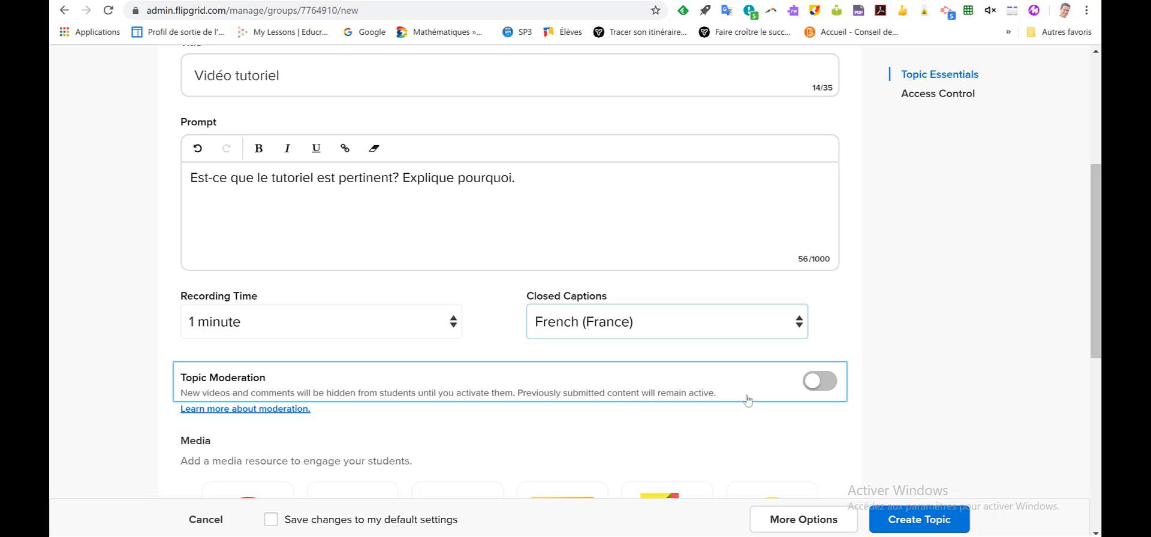
left_click(814, 390)
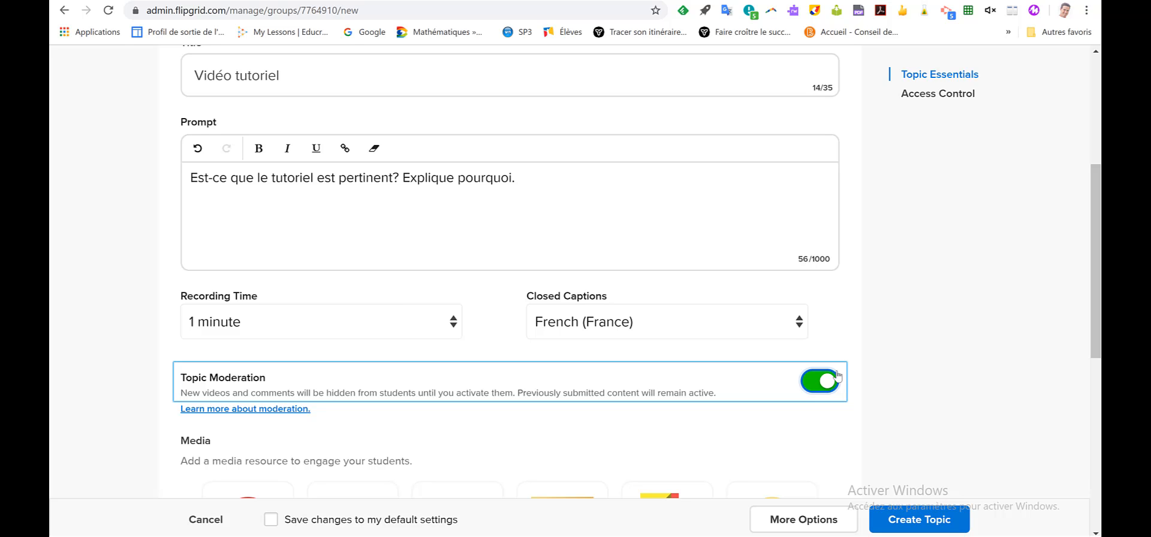
Step: Attach a Google file to the topic as its media resource, using the copied link
scroll(826, 362, "down", 1)
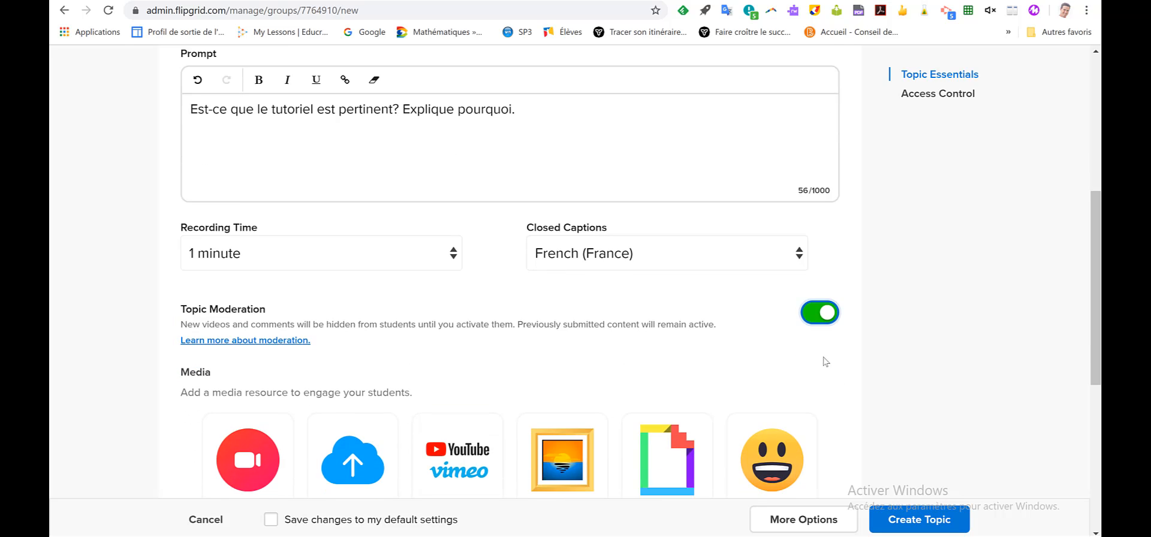
scroll(816, 345, "down", 2)
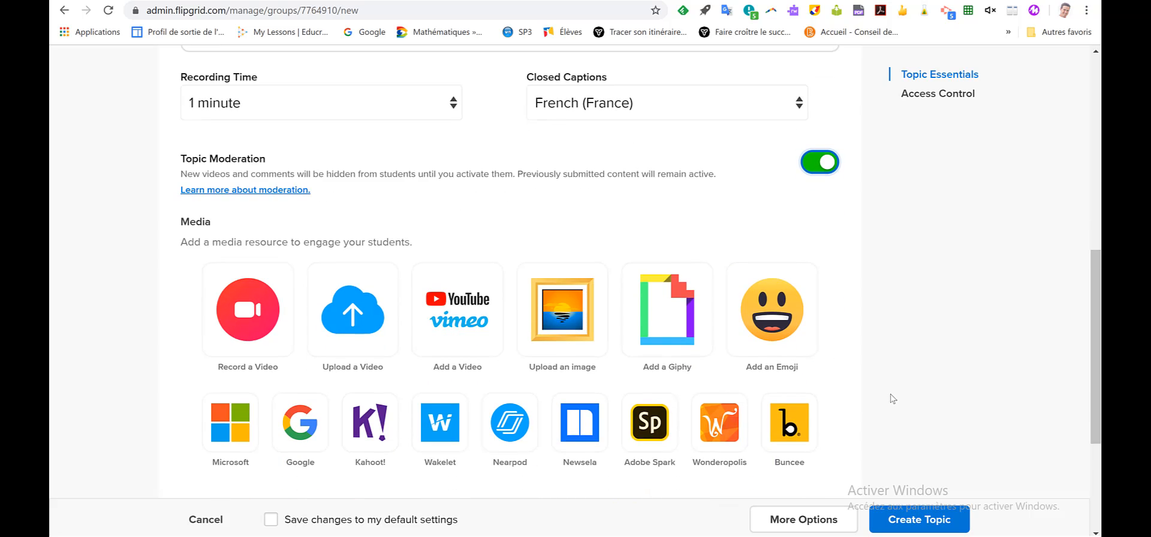
scroll(892, 398, "down", 1)
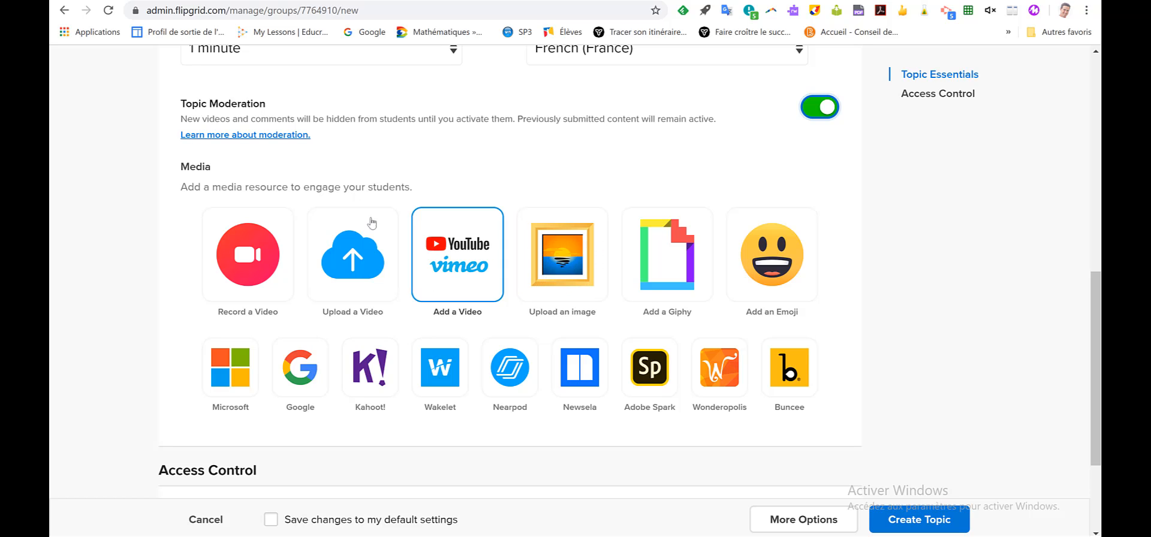
left_click(307, 375)
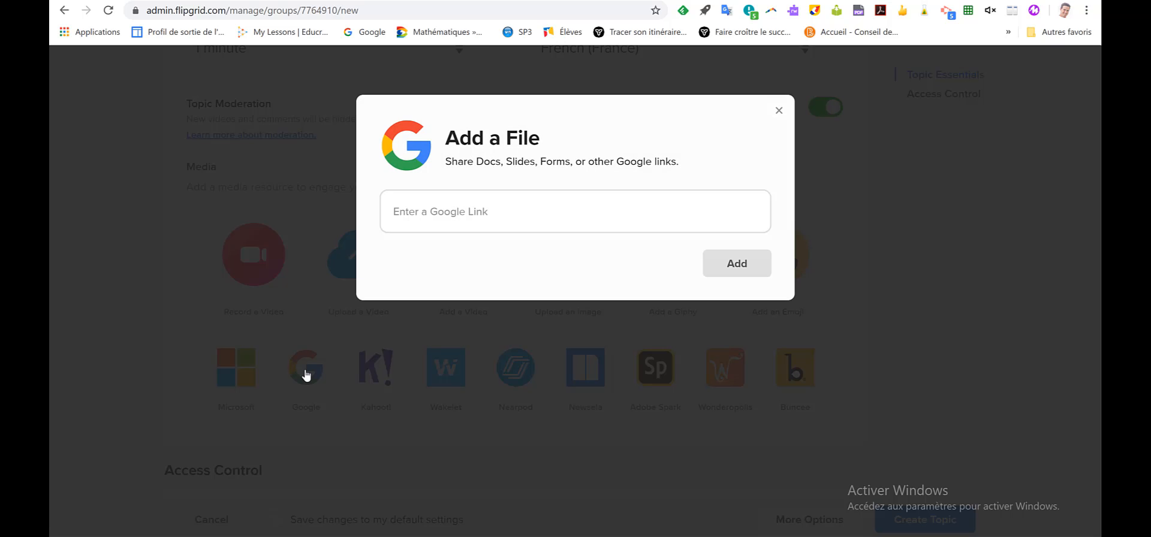
left_click(425, 219)
key("ctrl+v")
left_click(743, 264)
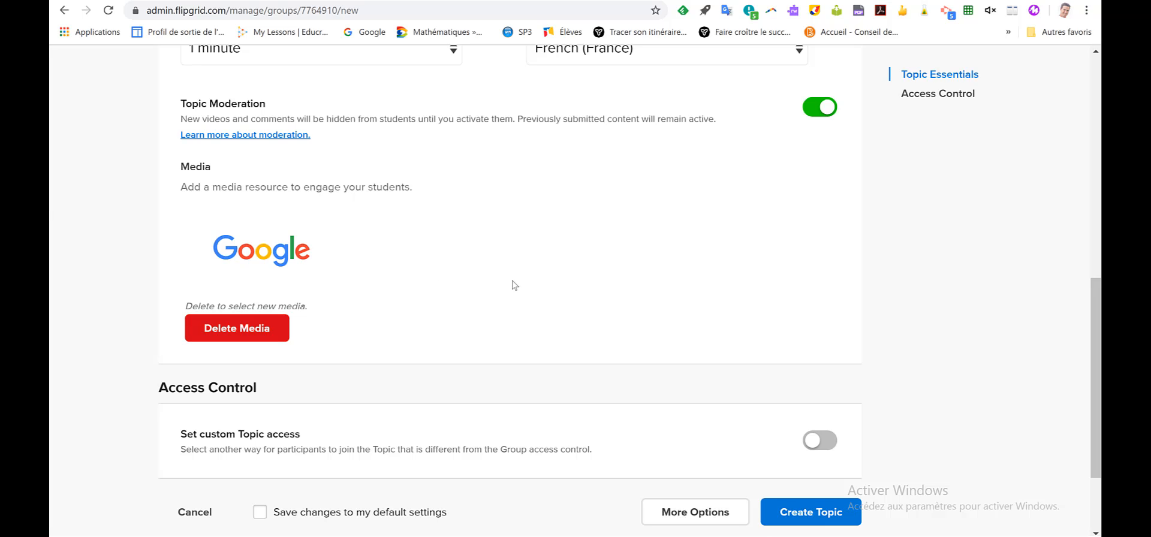
Step: Review the topic's settings, create the topic and copy its share link
scroll(516, 286, "up", 10)
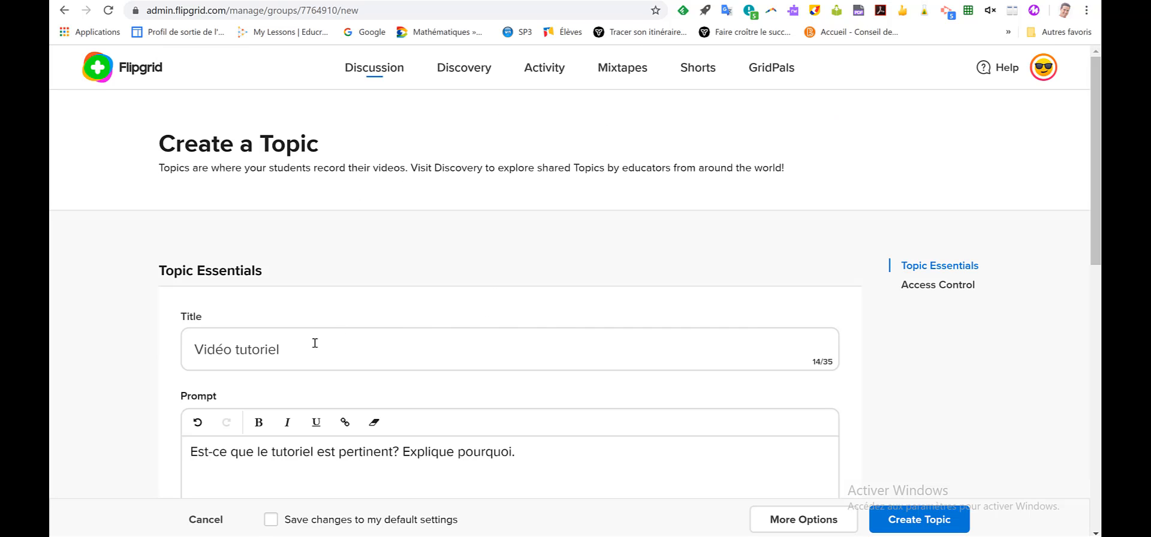
scroll(315, 347, "down", 5)
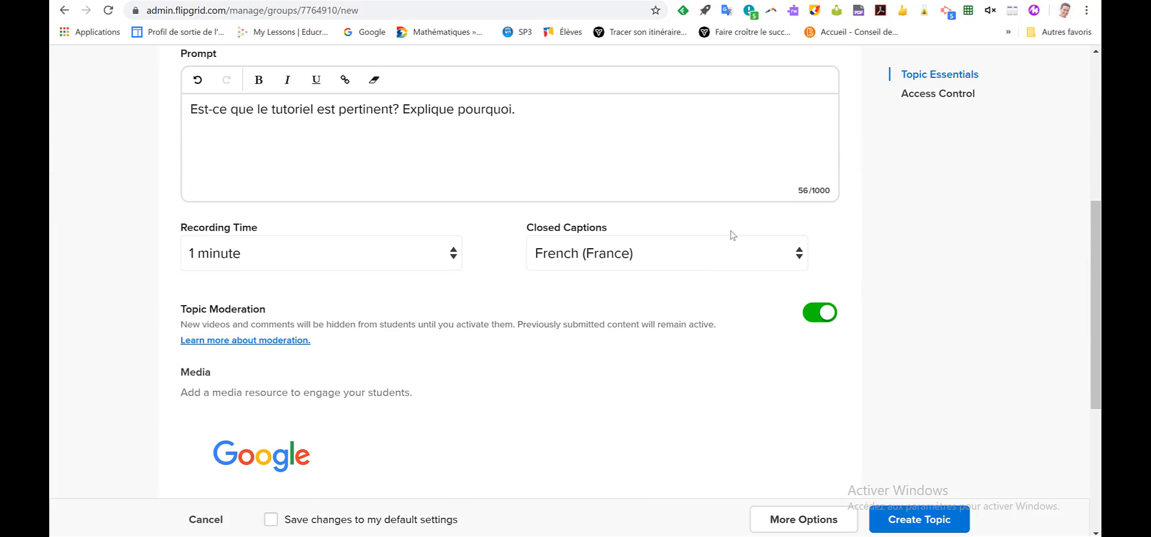
scroll(570, 393, "down", 3)
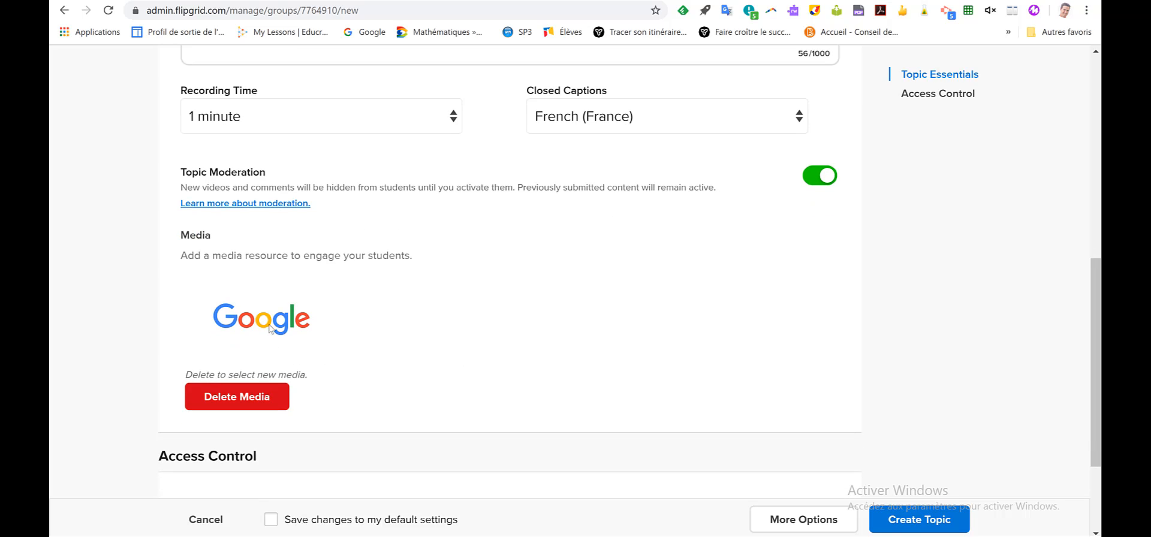
scroll(684, 362, "down", 3)
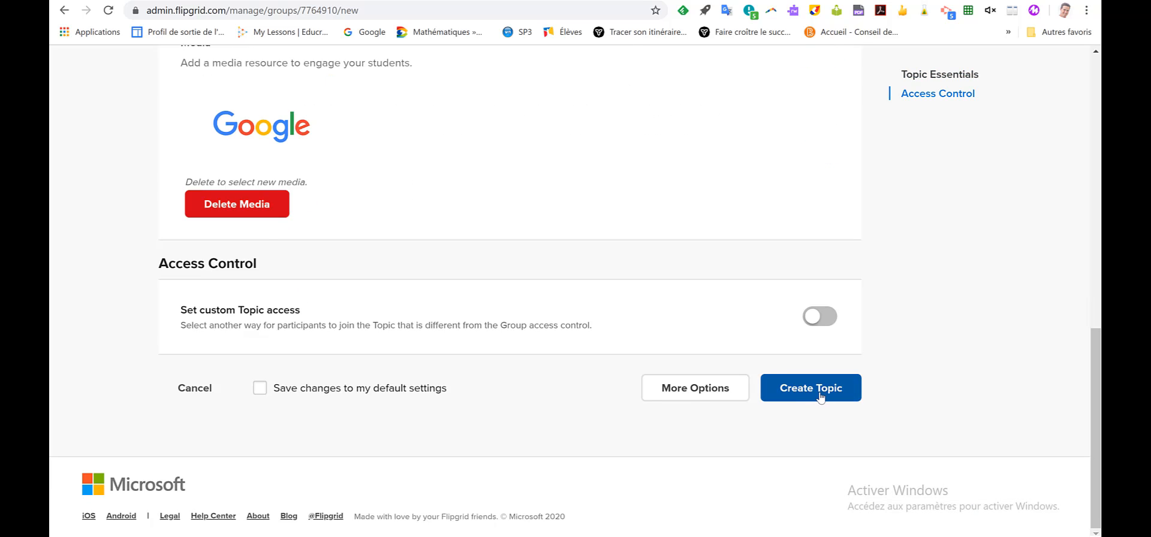
left_click(816, 394)
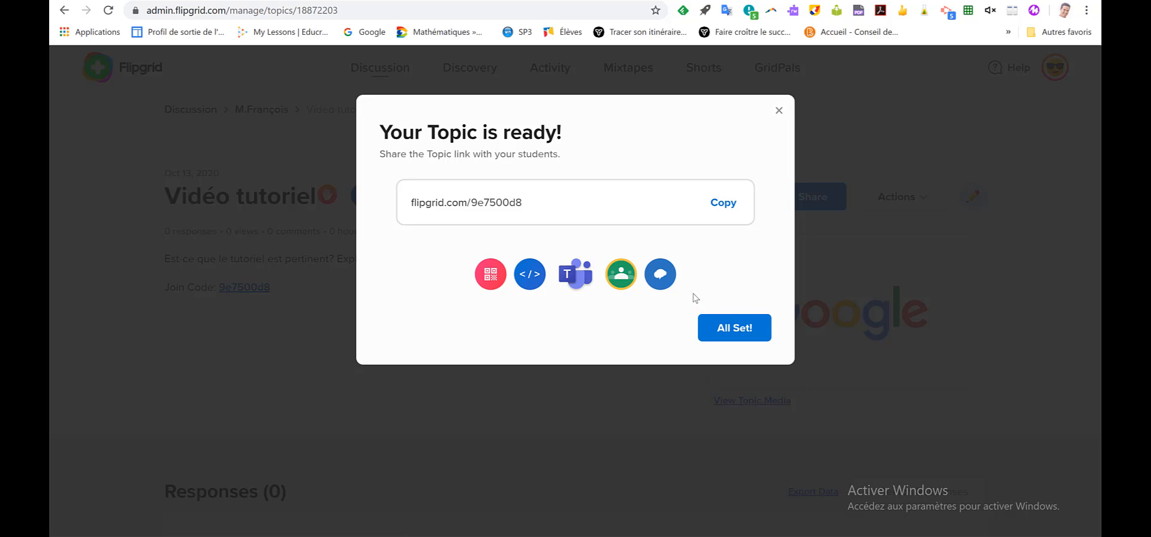
left_click(723, 206)
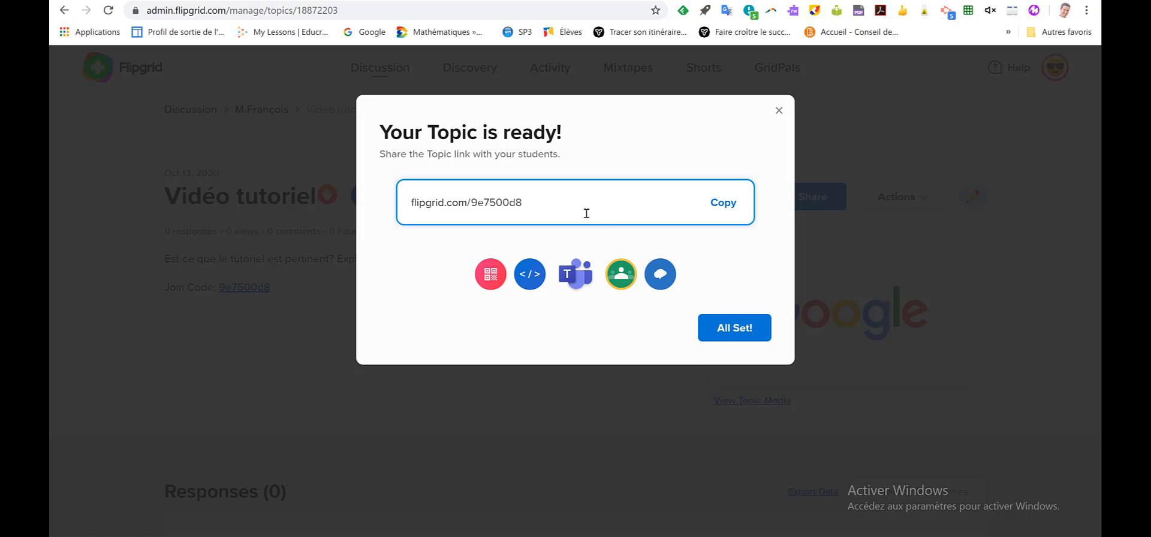
Step: Share the topic to the Google Classroom course "Classe test" as an assignment titled "Flipgrid" and publish it
left_click(624, 278)
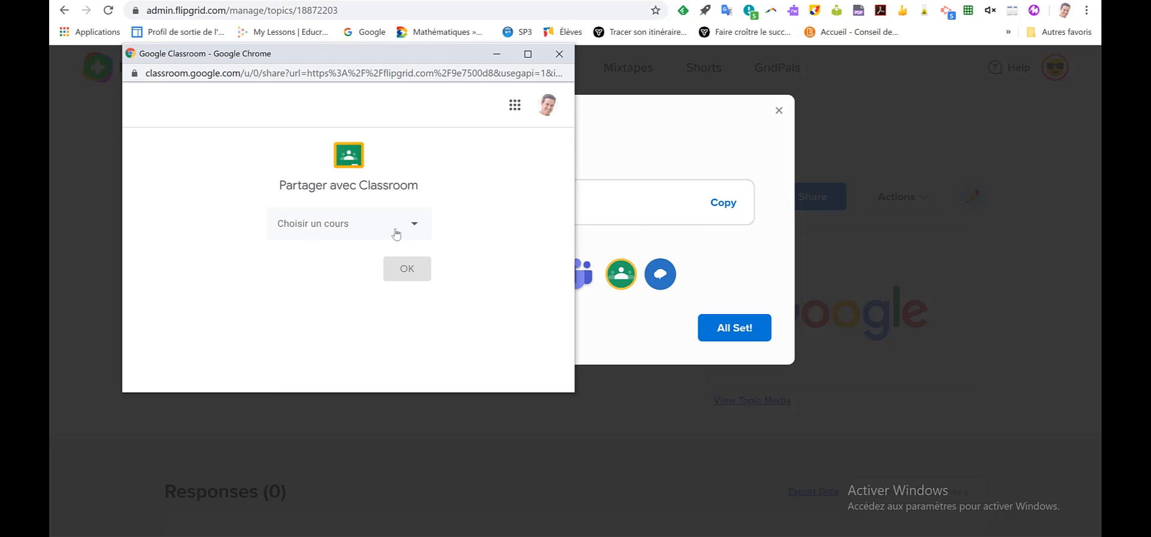
left_click(395, 233)
left_click(352, 353)
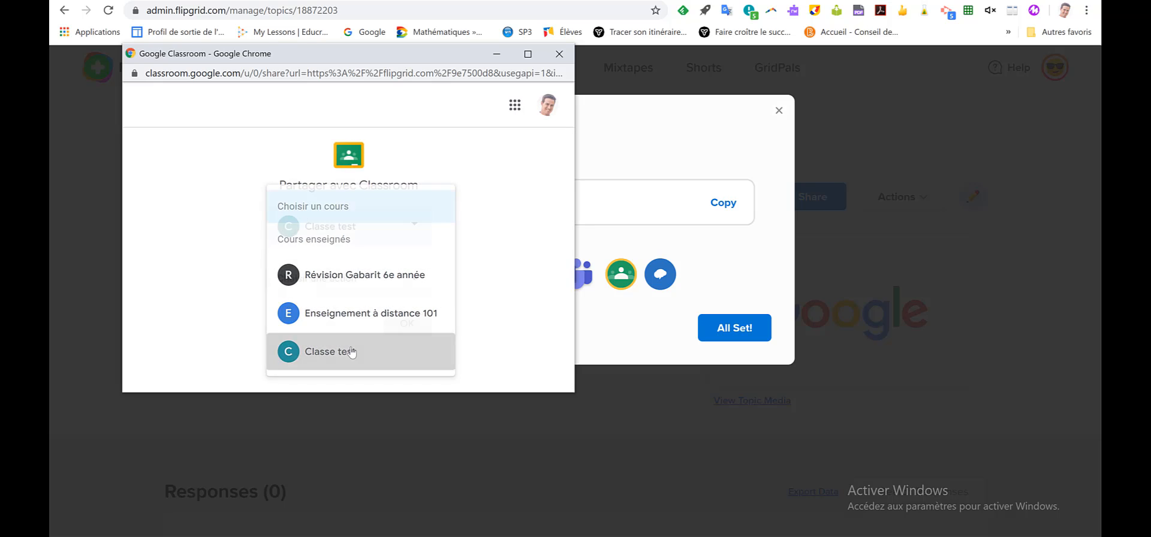
left_click(415, 278)
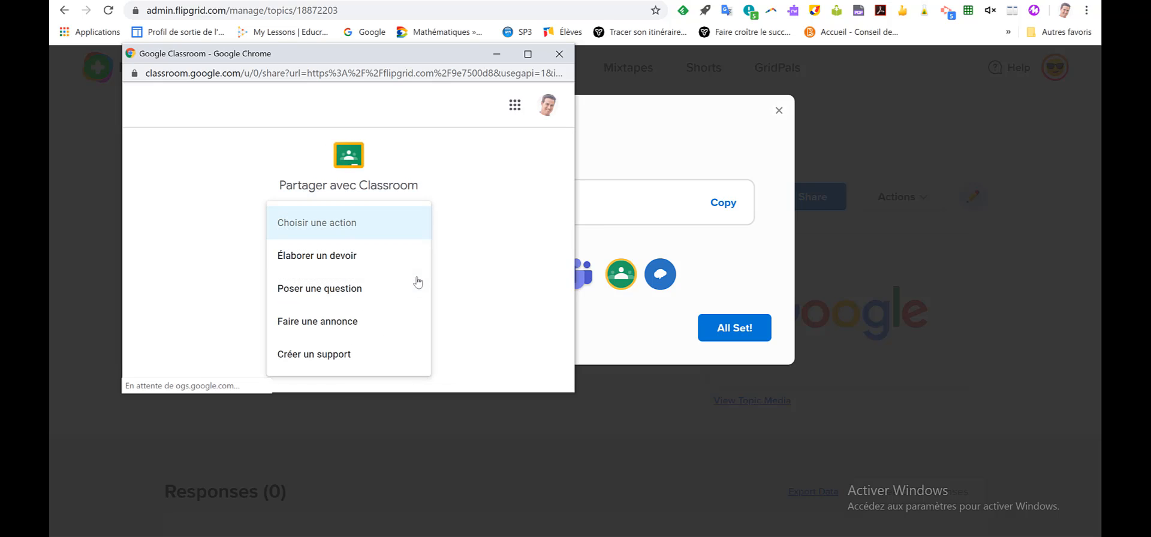
left_click(362, 261)
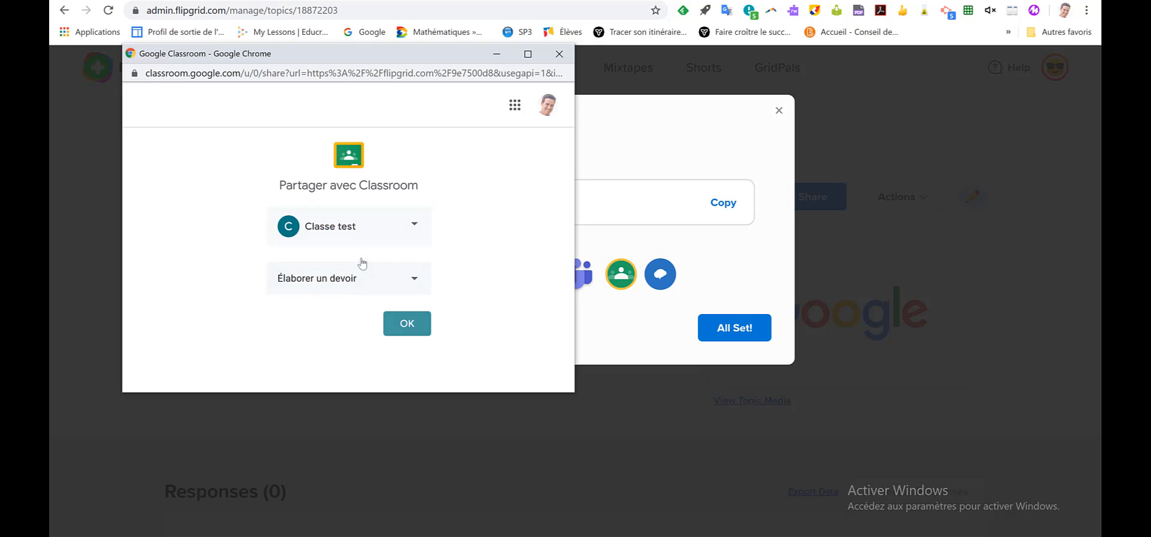
left_click(407, 325)
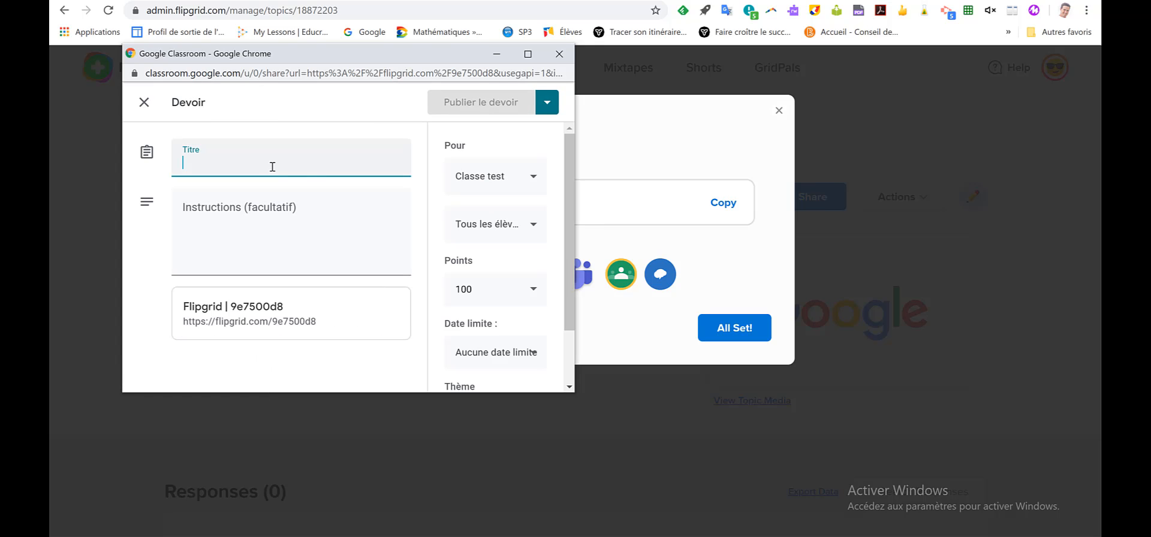
type("Flipgrid")
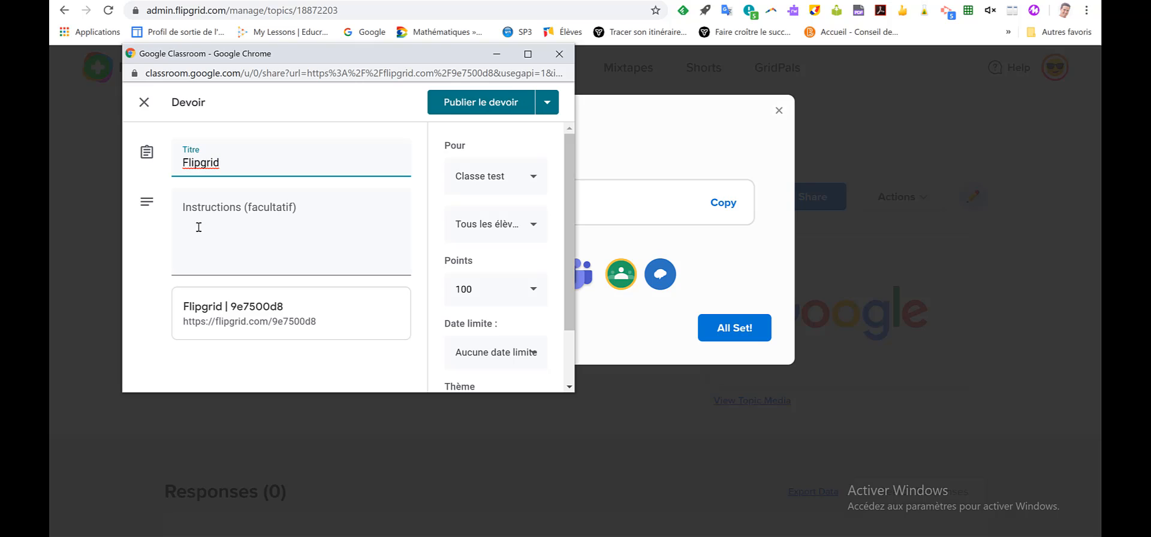
left_click(488, 105)
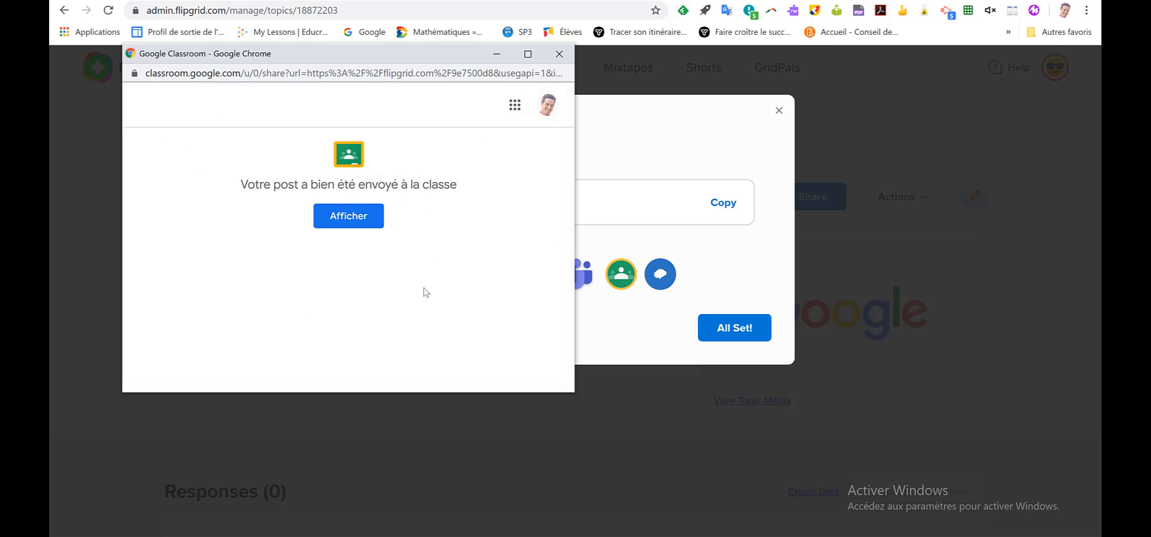
Step: Switch to the course in Google Classroom and expand the published "Flipgrid" assignment among its classwork
left_click(354, 217)
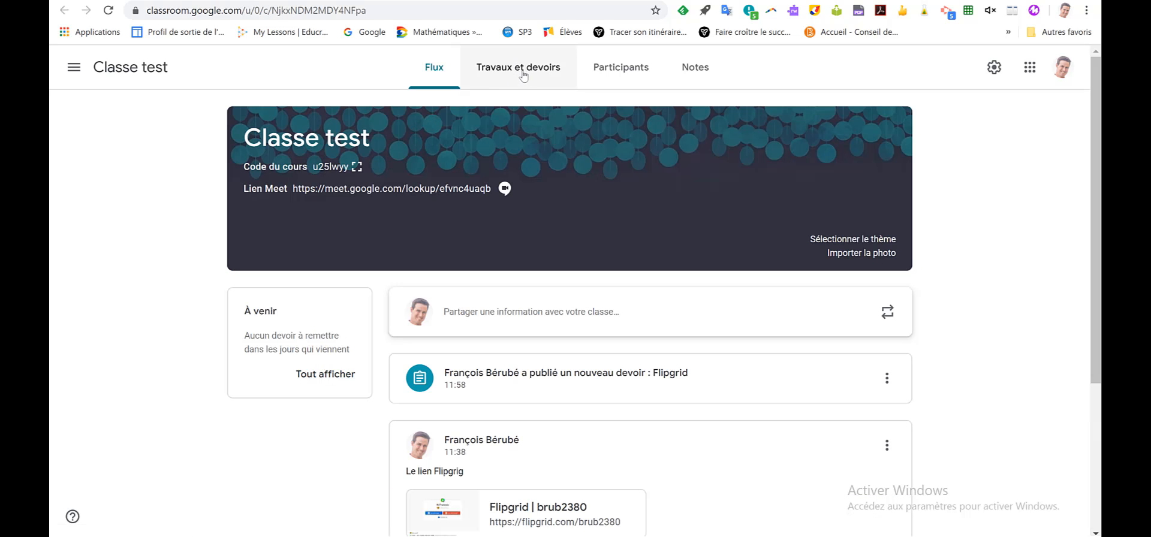
left_click(522, 71)
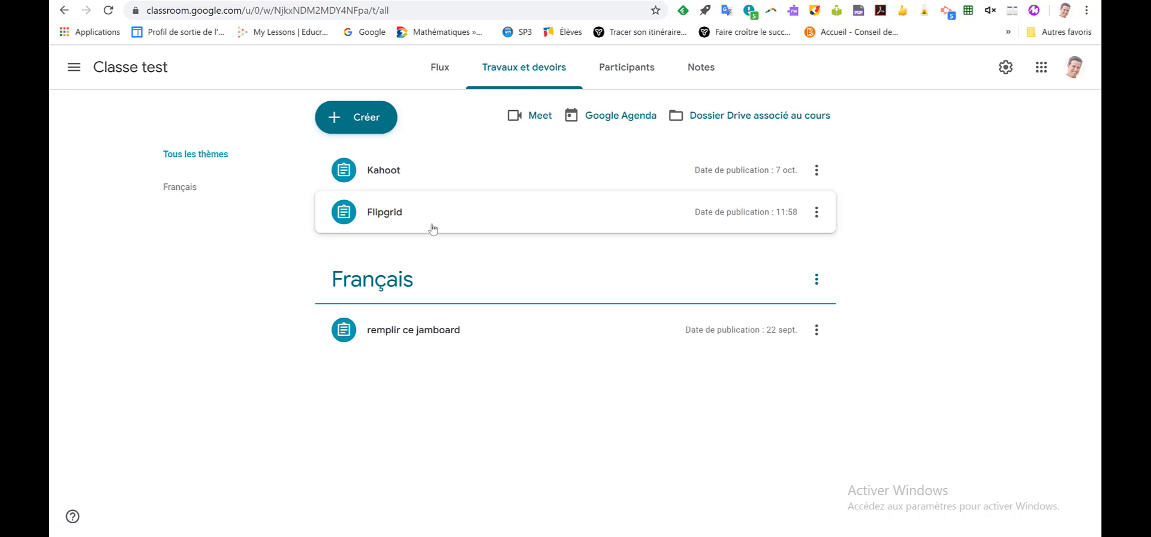
left_click(379, 225)
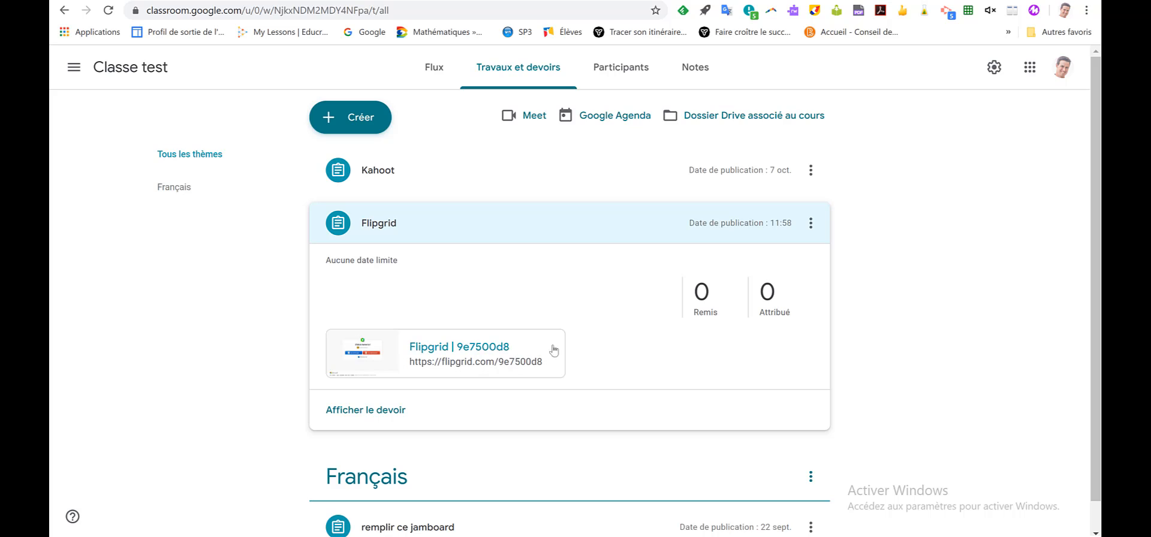